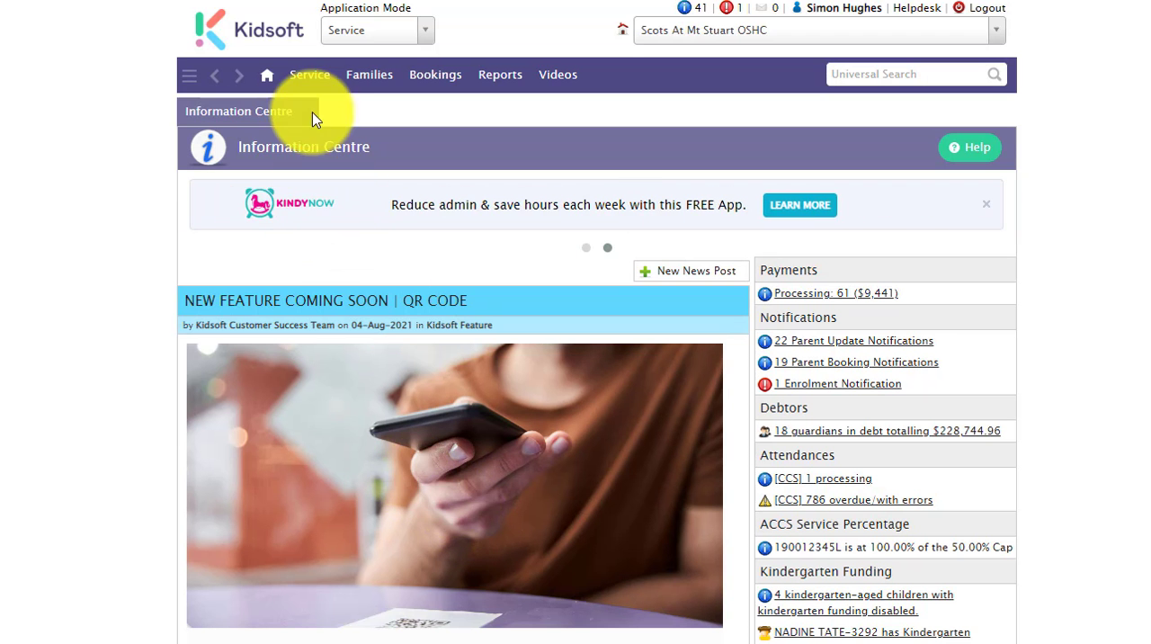
- Create a new bus run/room link in the Buses configuration with room ASC and trip type Pick Up
click(309, 76)
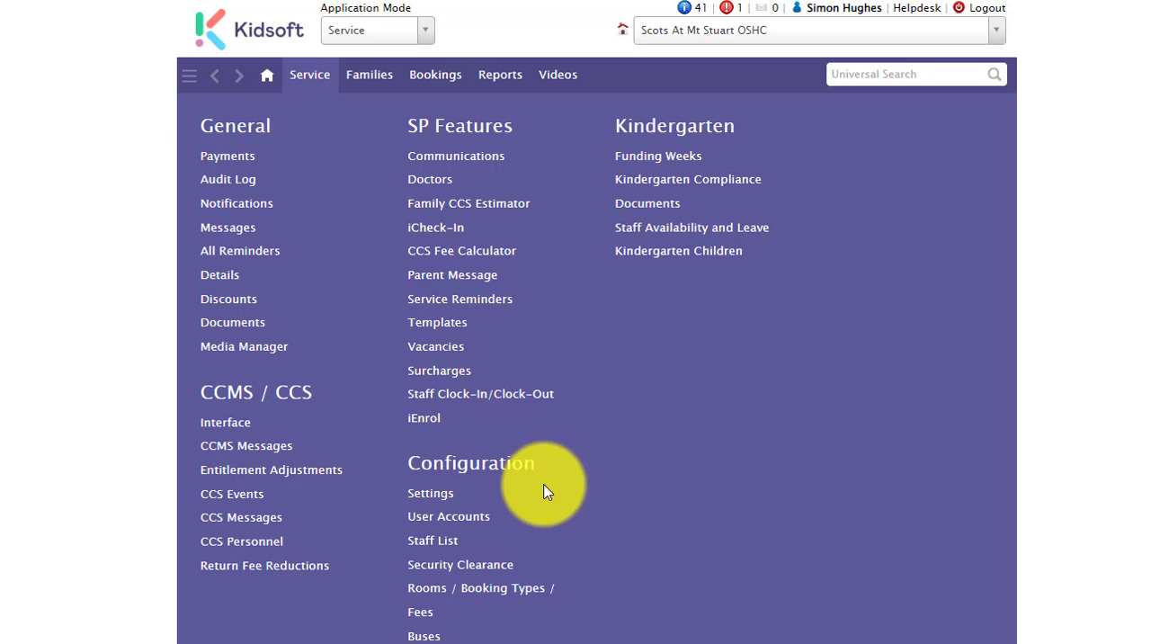
click(423, 636)
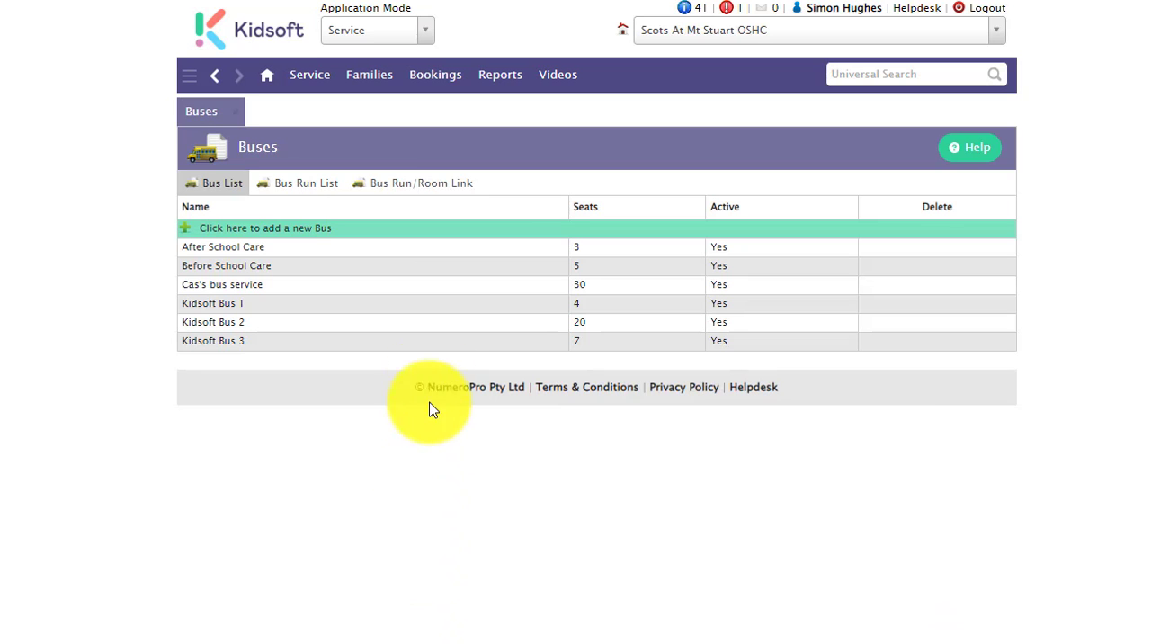
click(414, 191)
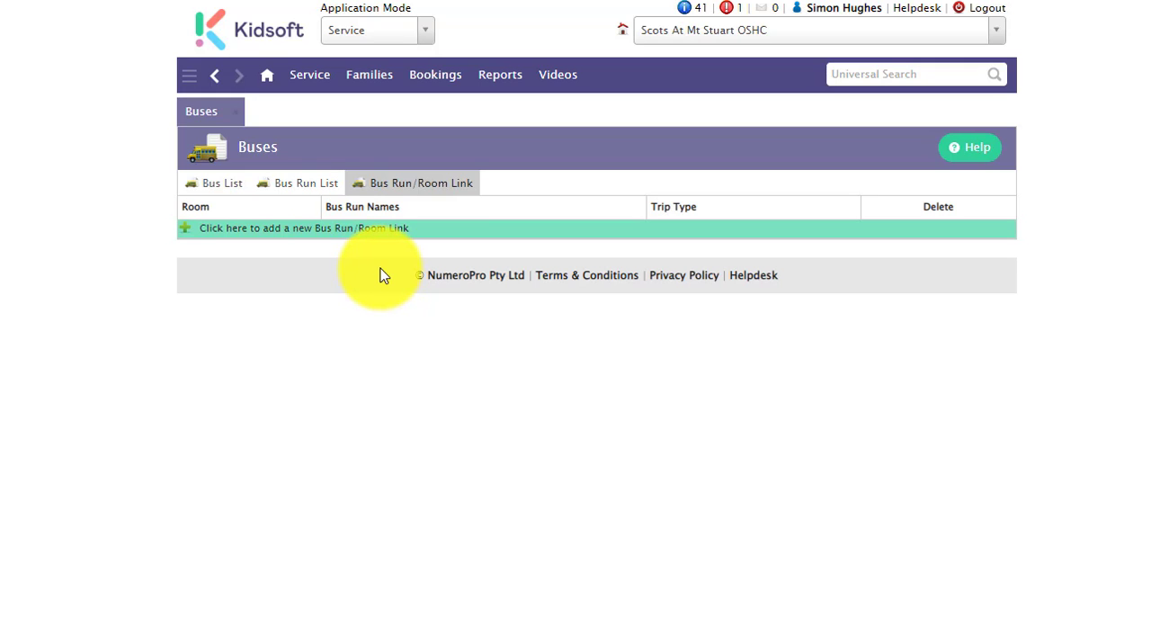
click(339, 236)
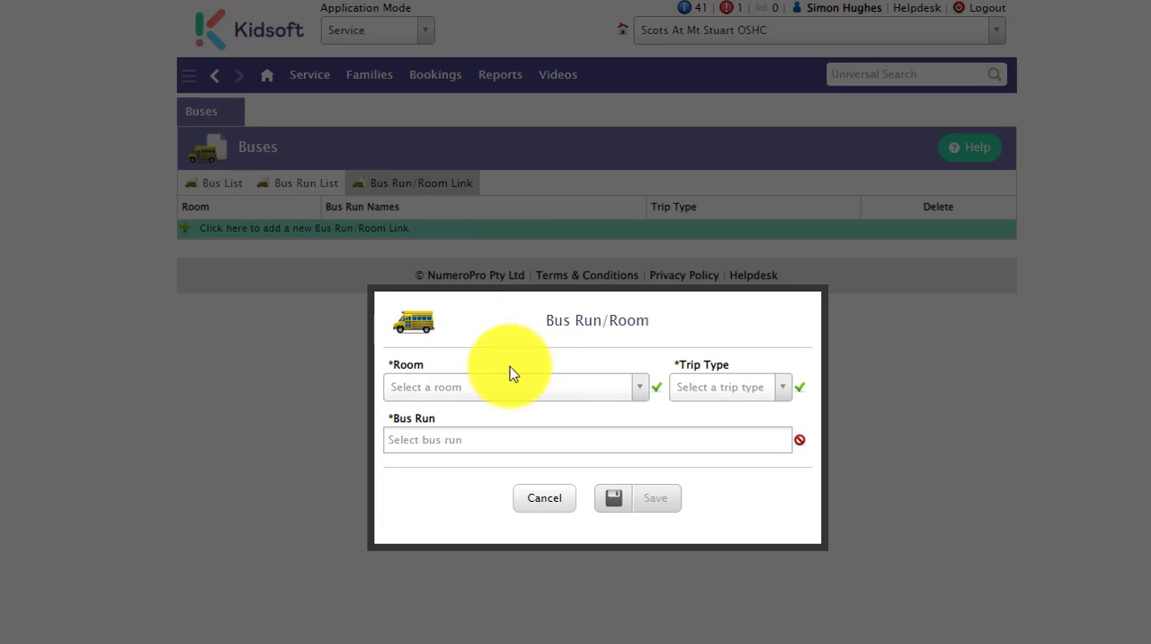
click(495, 386)
click(470, 420)
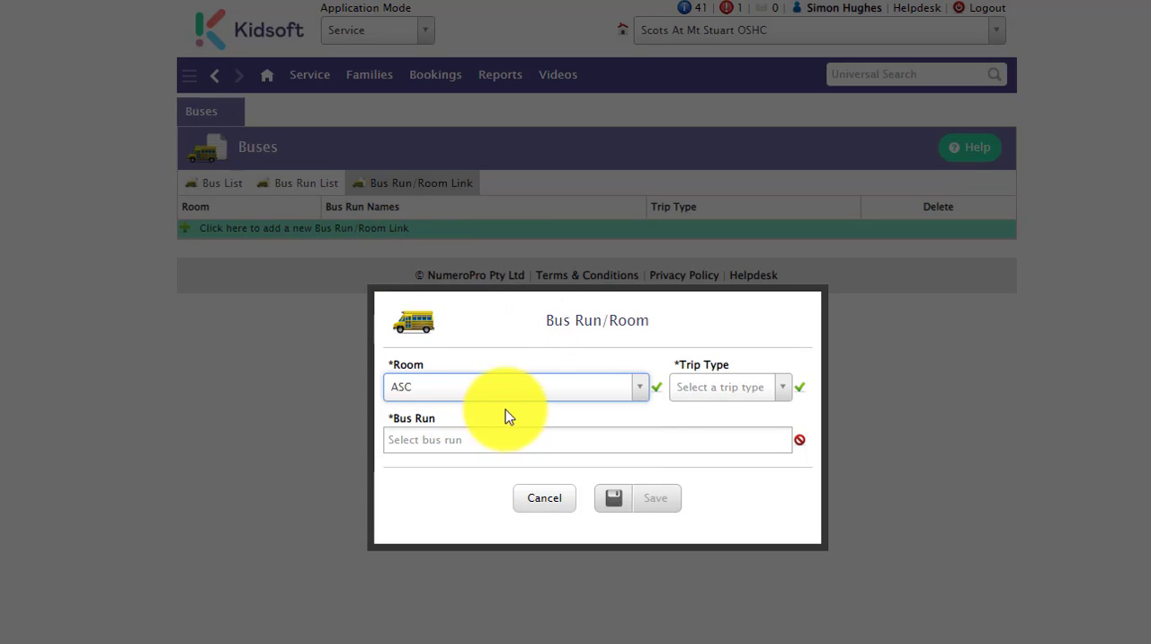
click(701, 390)
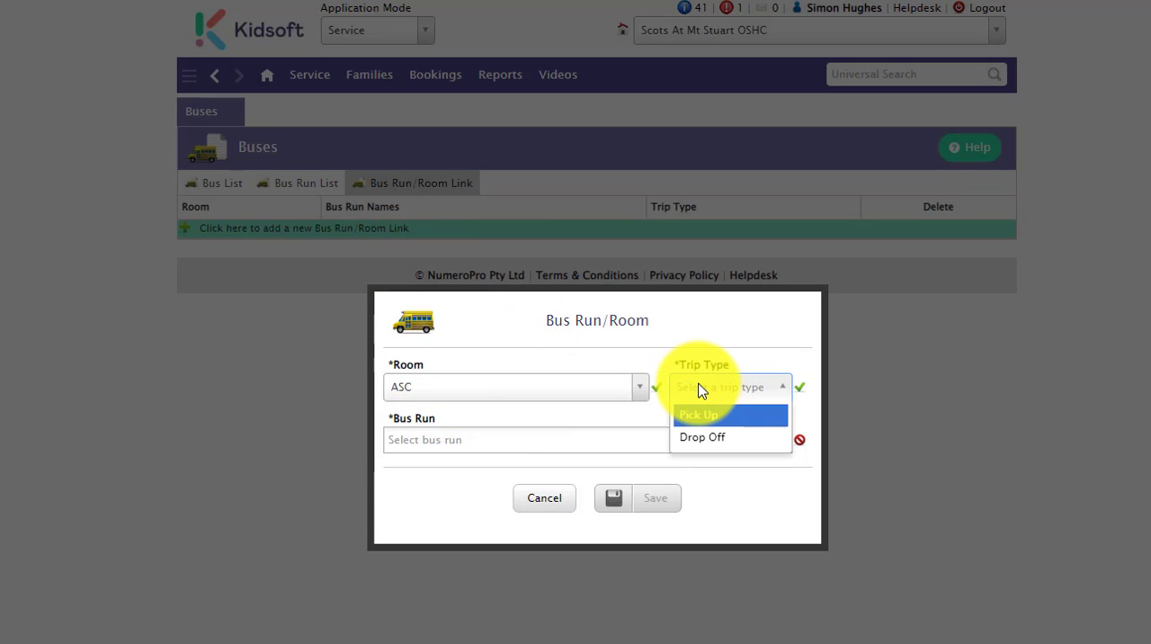
click(733, 420)
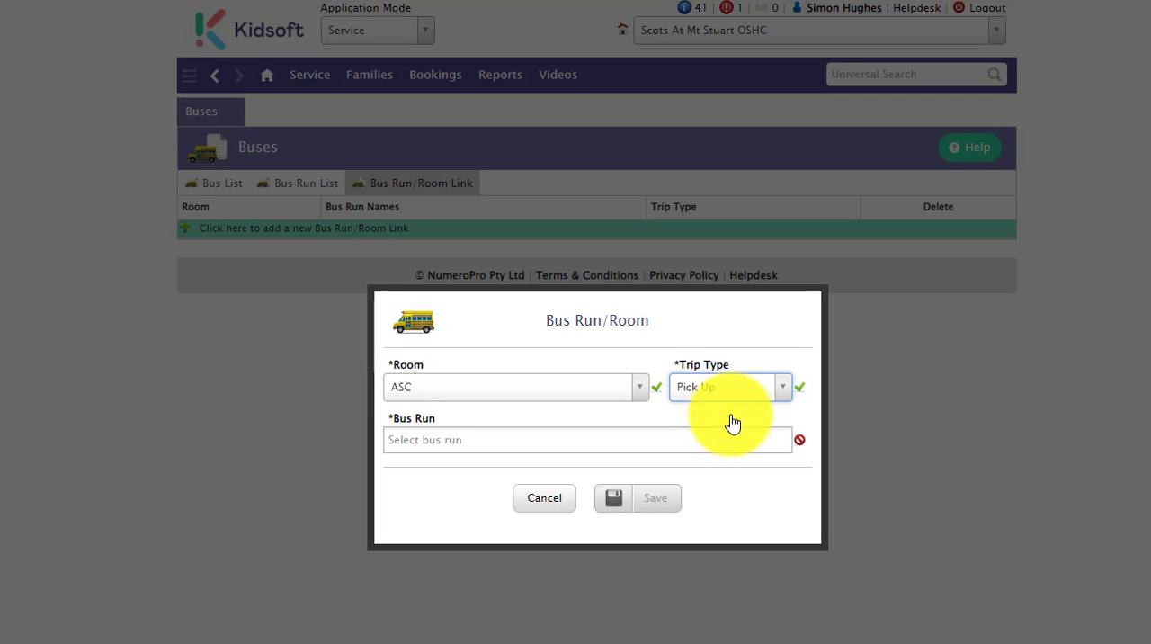
- Add the bus runs Arvo-Extra school run, ASC, and PU and DO to the link and save it
click(465, 440)
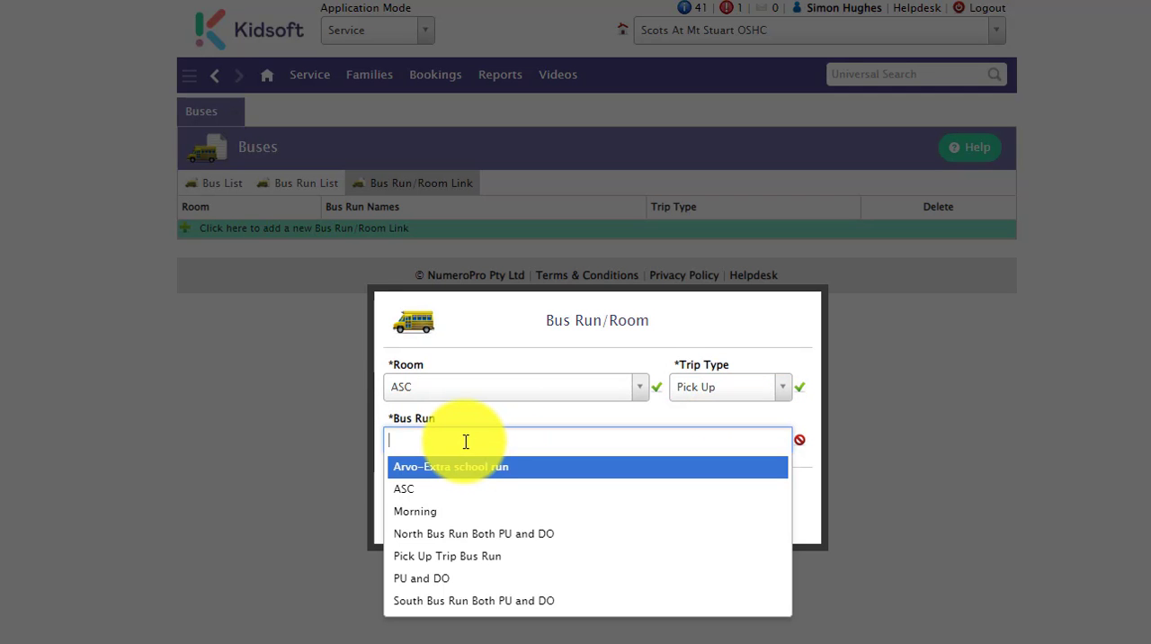
click(454, 477)
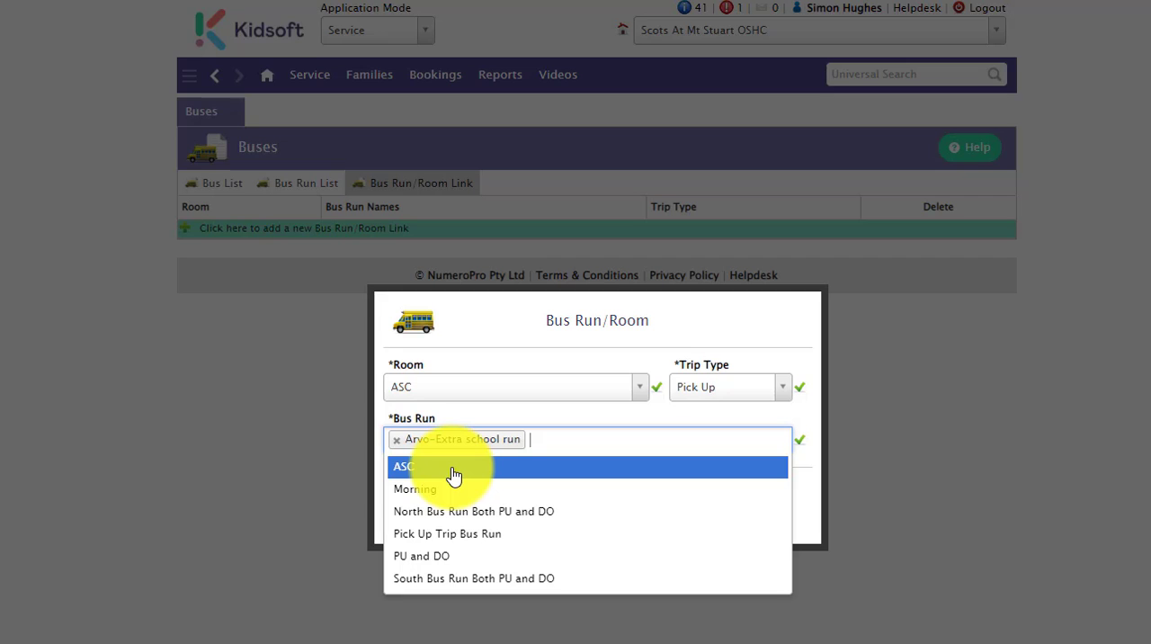
click(454, 475)
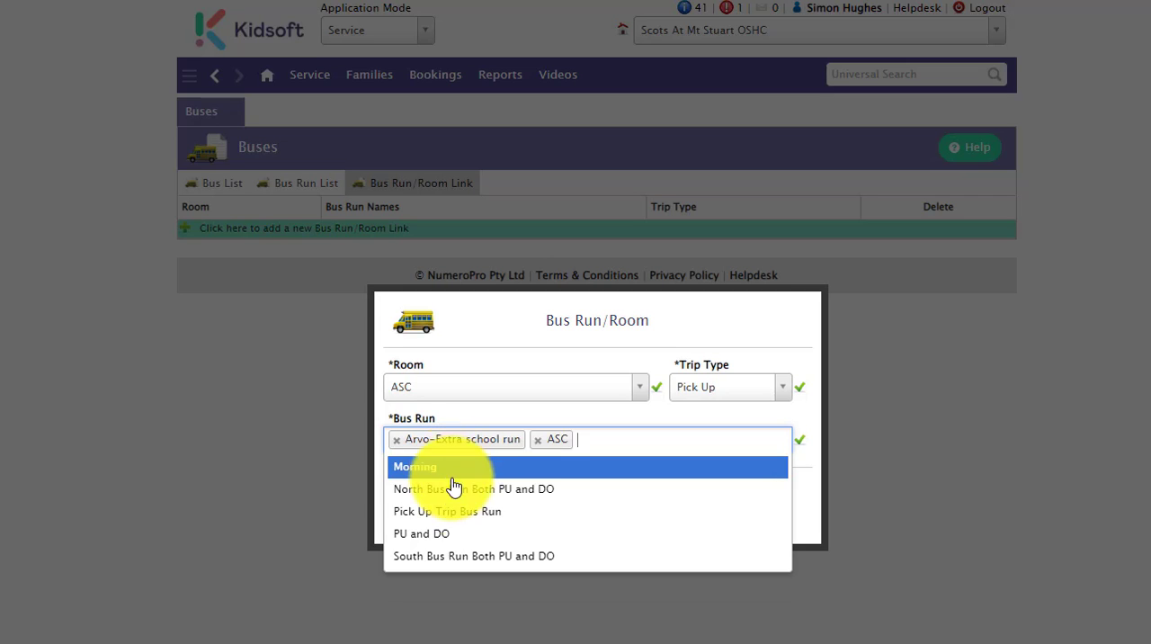
click(441, 535)
click(535, 423)
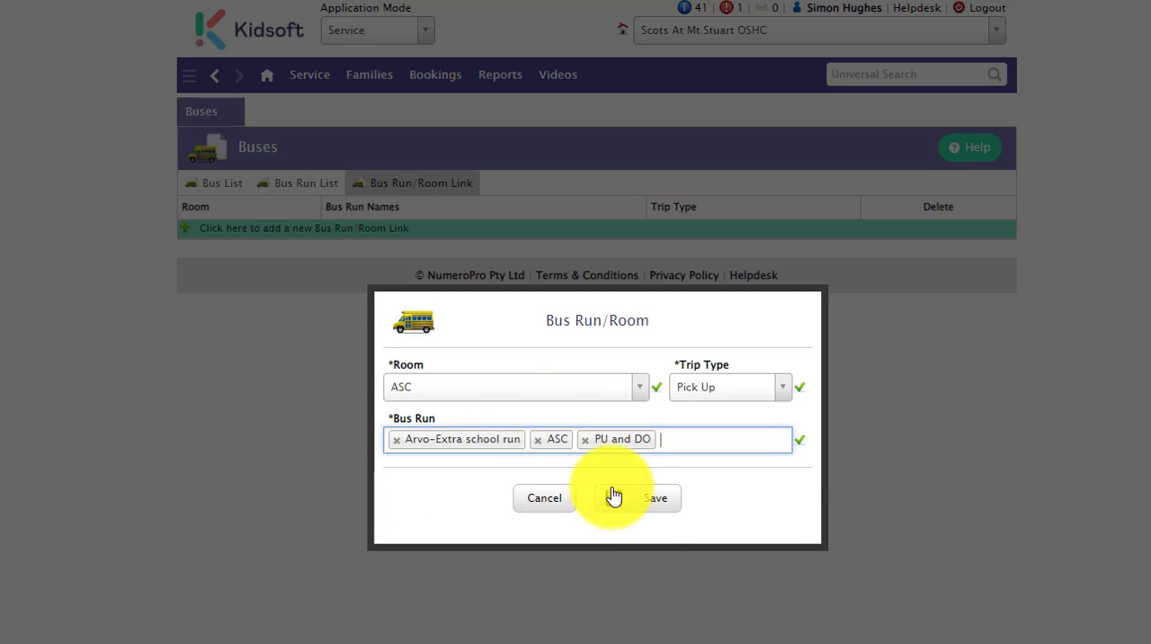
click(639, 508)
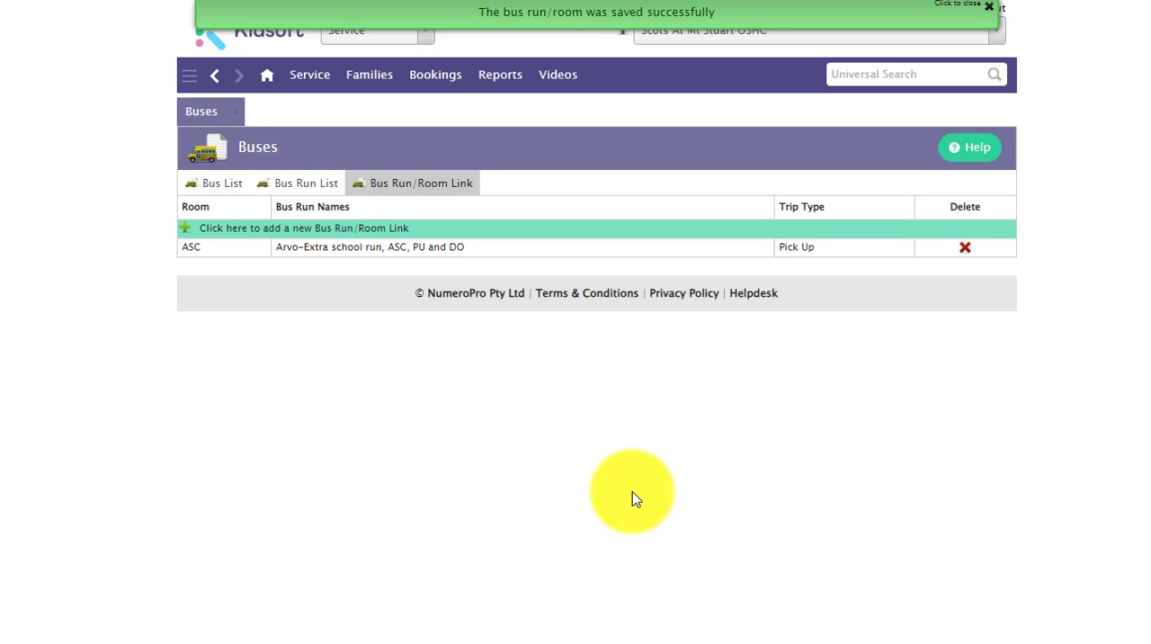
- Open the Bus Run / Room assignments of the second child in the children list
click(362, 81)
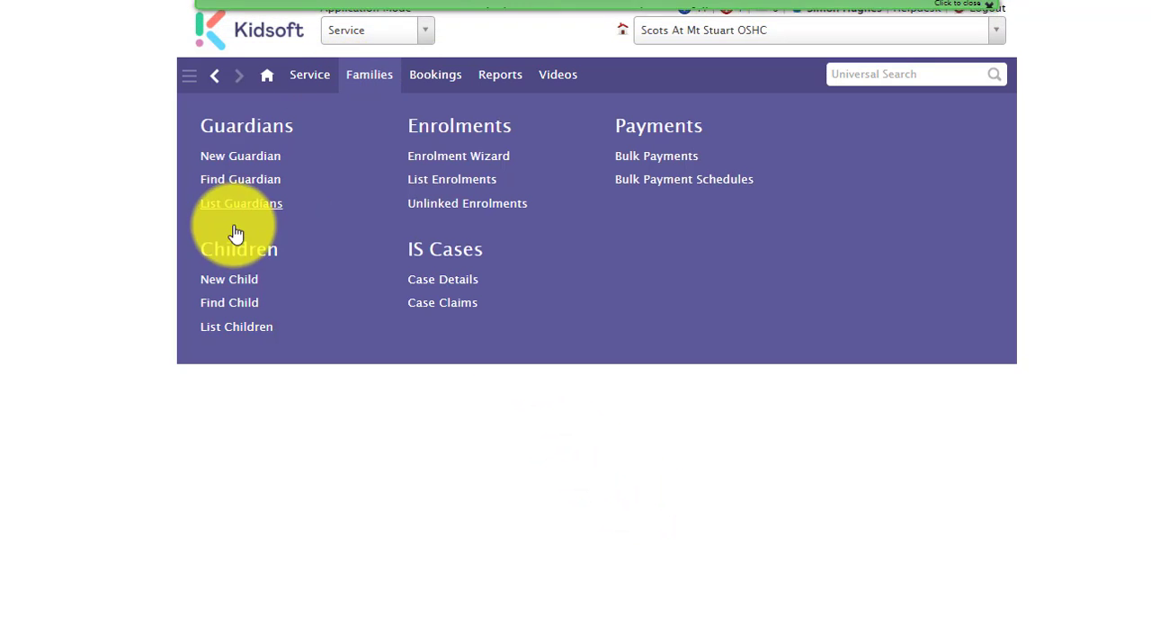
click(225, 328)
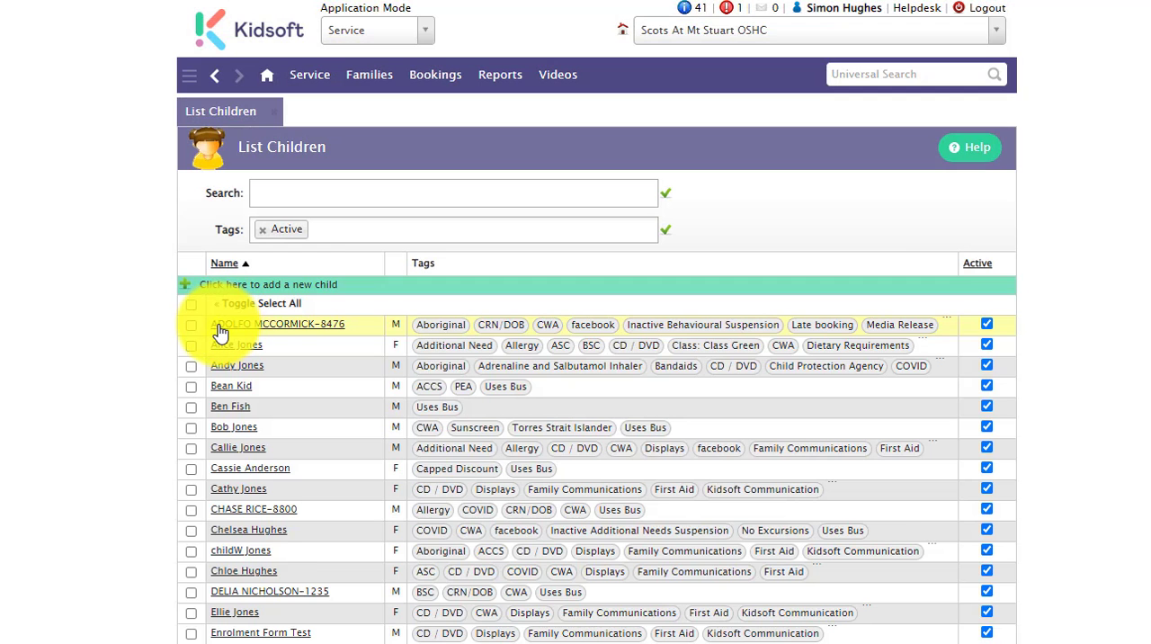
click(232, 347)
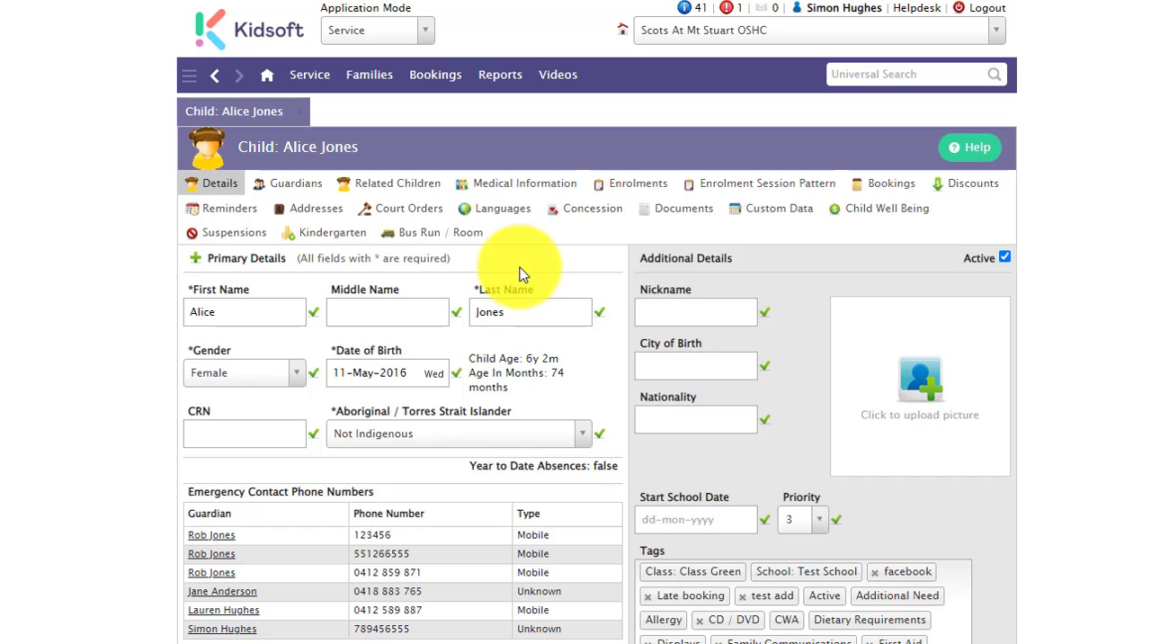
click(450, 244)
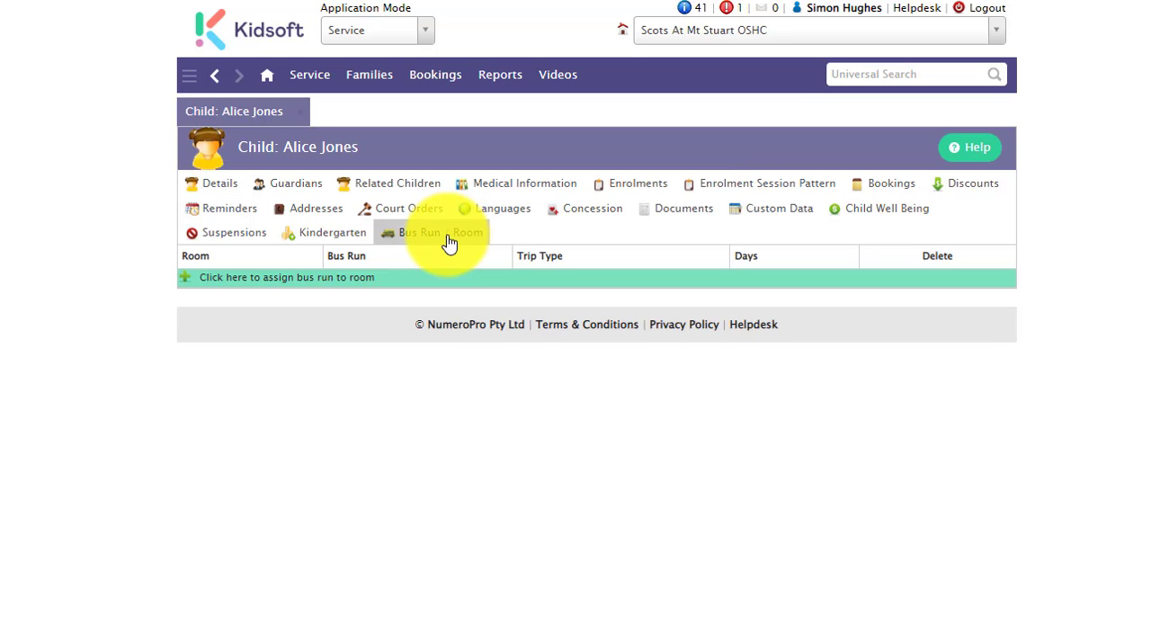
- Start a new bus run assignment for the child with room ASC and all days selected
click(366, 290)
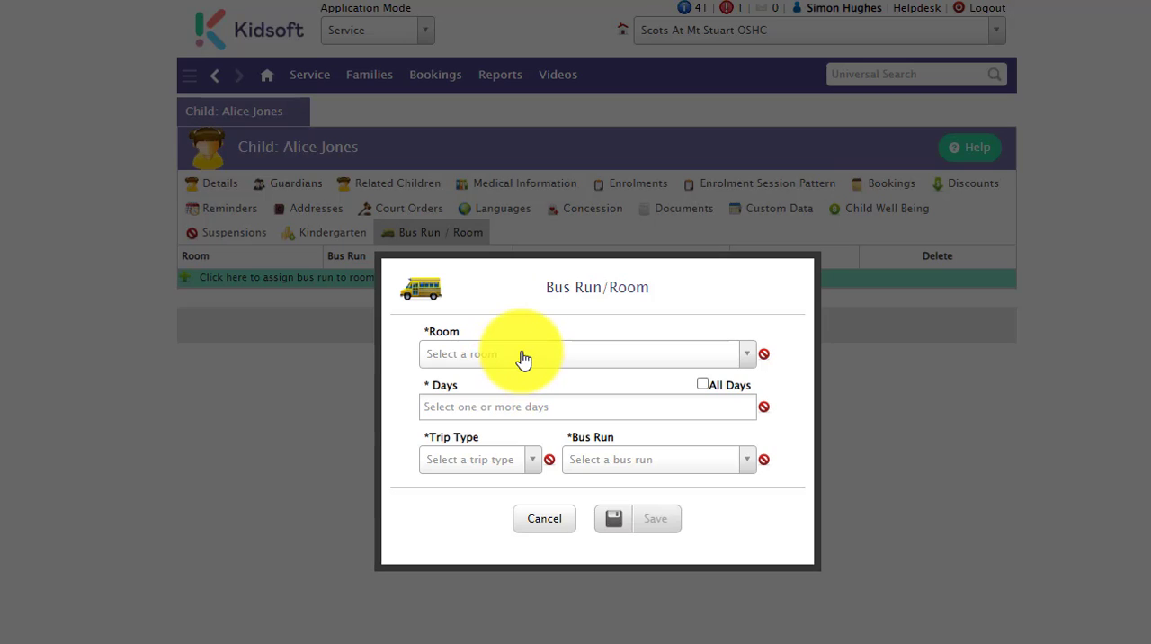
click(523, 358)
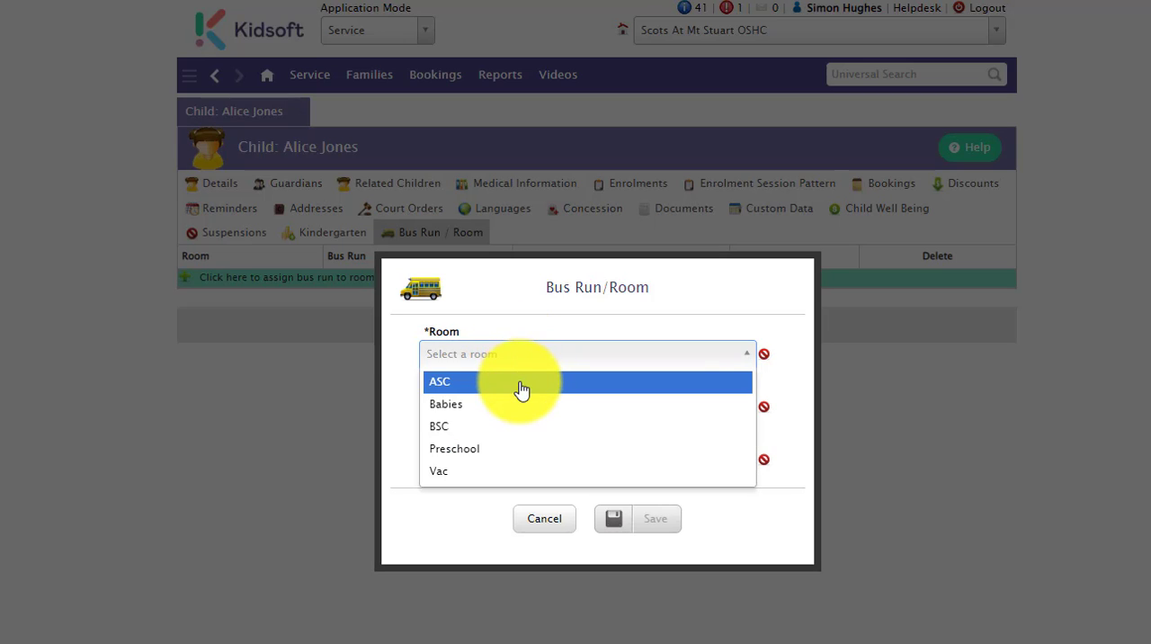
click(522, 387)
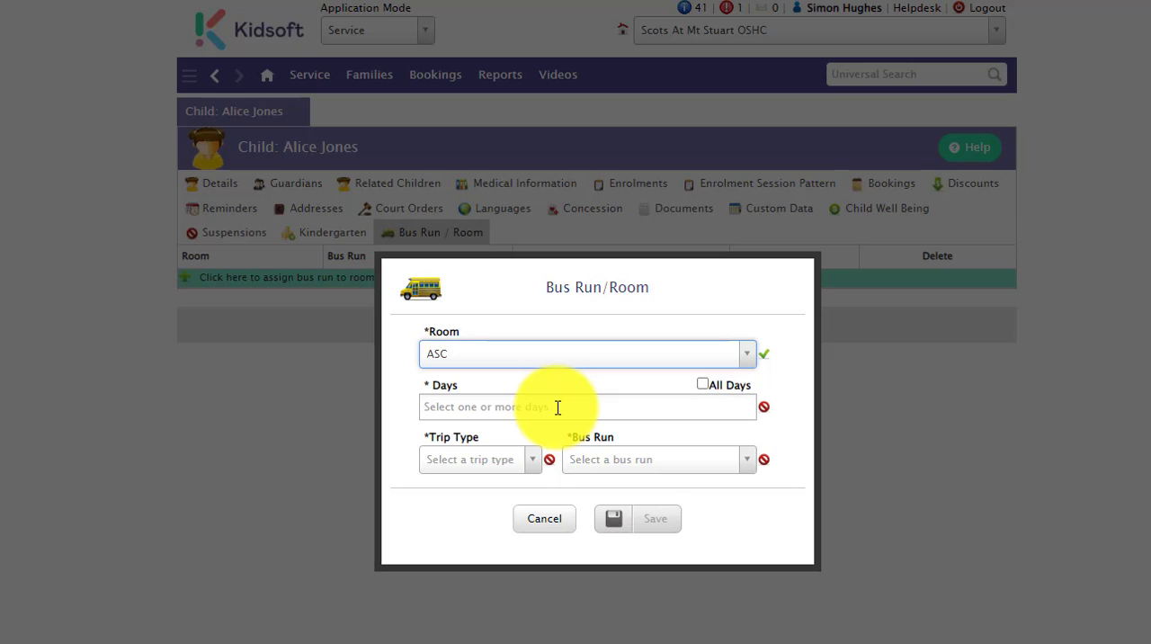
click(703, 385)
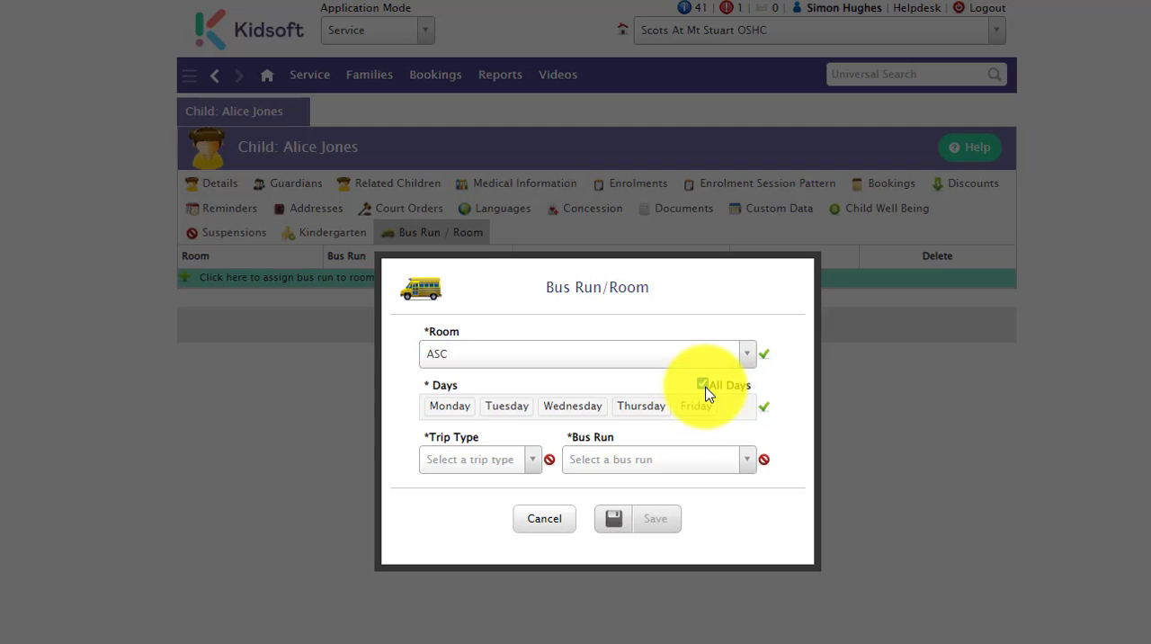
- Set the assignment's trip type to Pick Up and its bus run to ASC, and save it
click(474, 464)
click(463, 489)
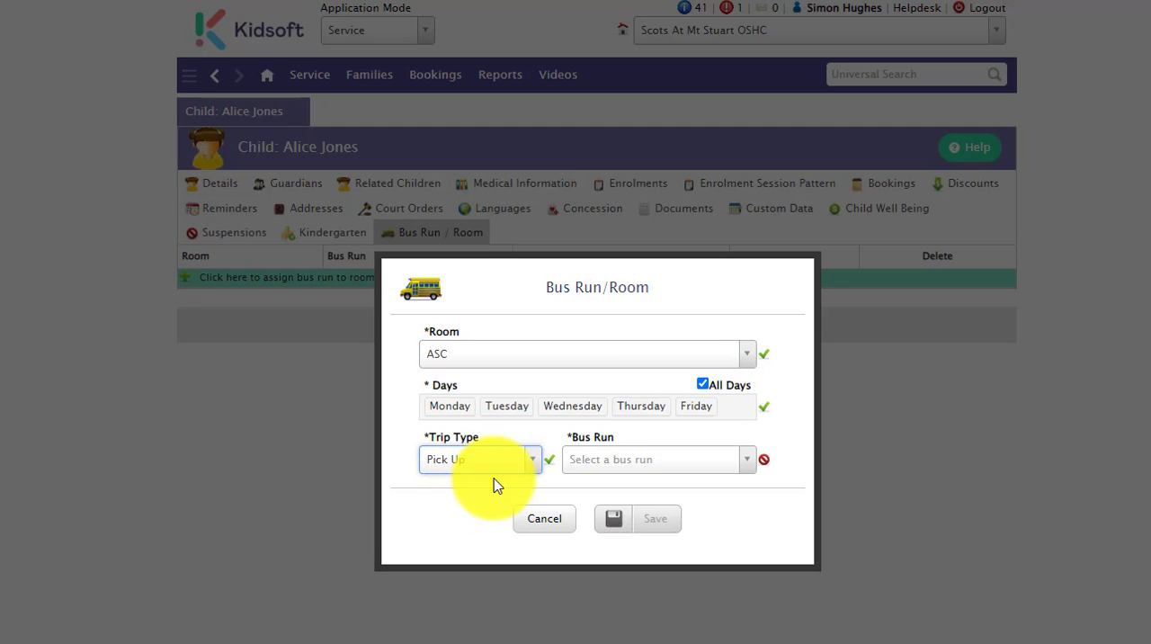
click(626, 462)
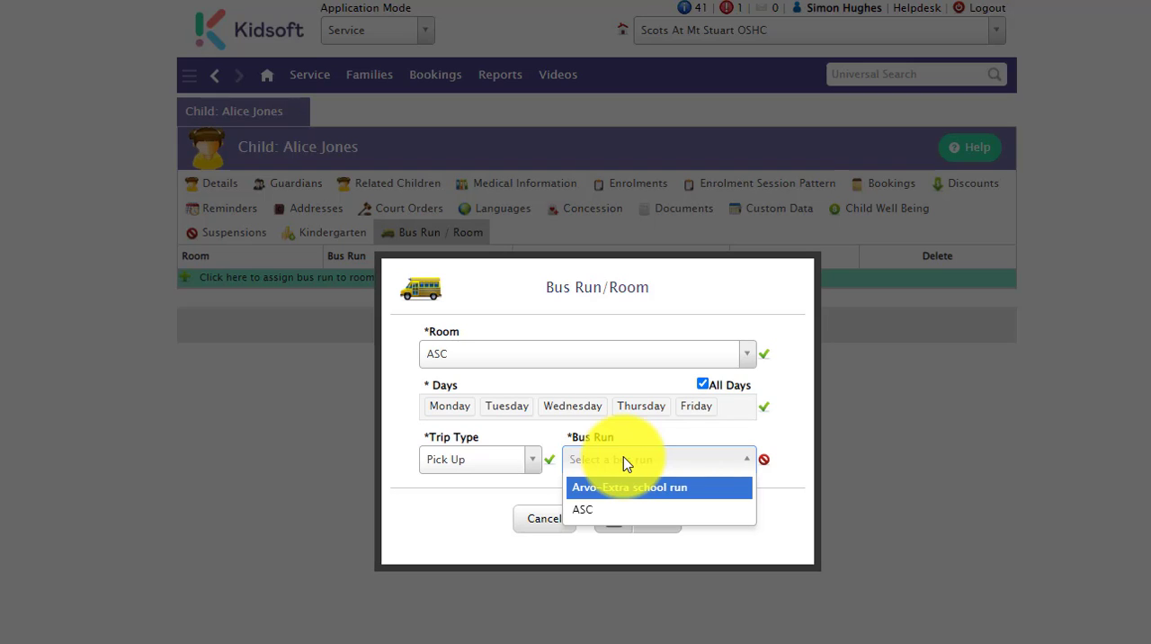
click(618, 511)
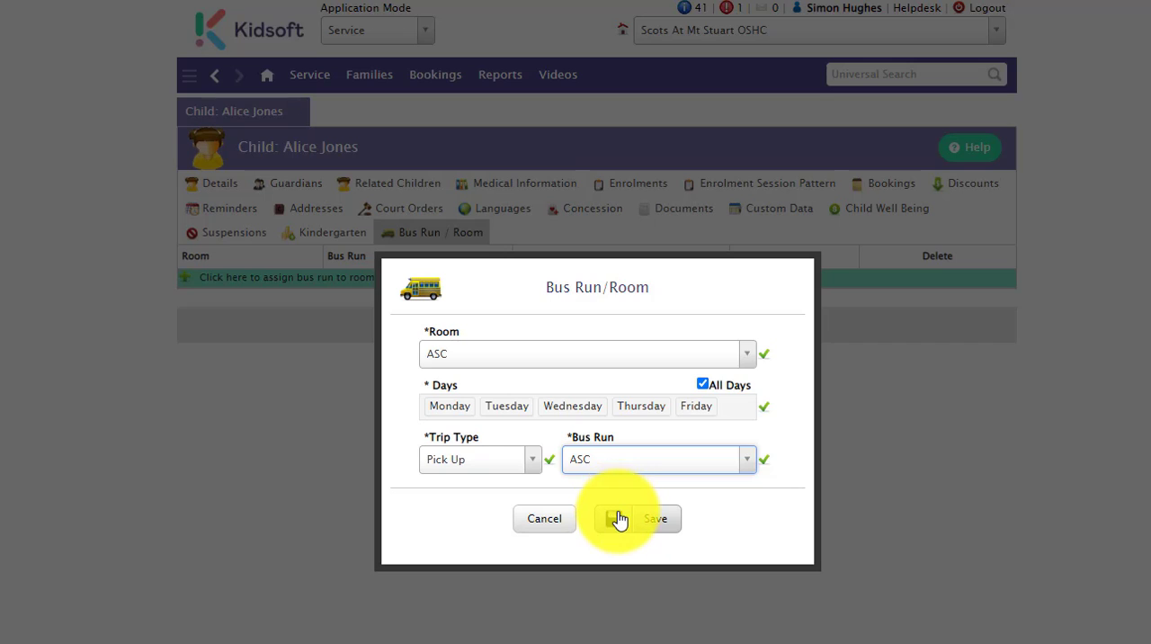
click(617, 525)
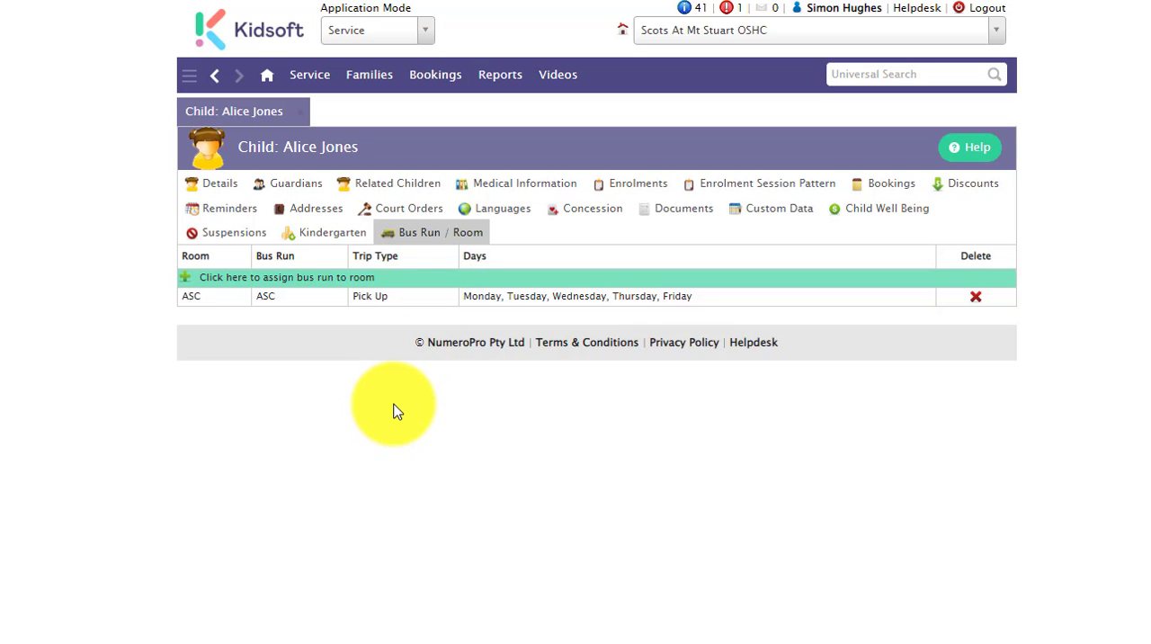
- Start a new CCS booking for the child under the enrolment with no end date, starting 08-Aug-2022
click(889, 187)
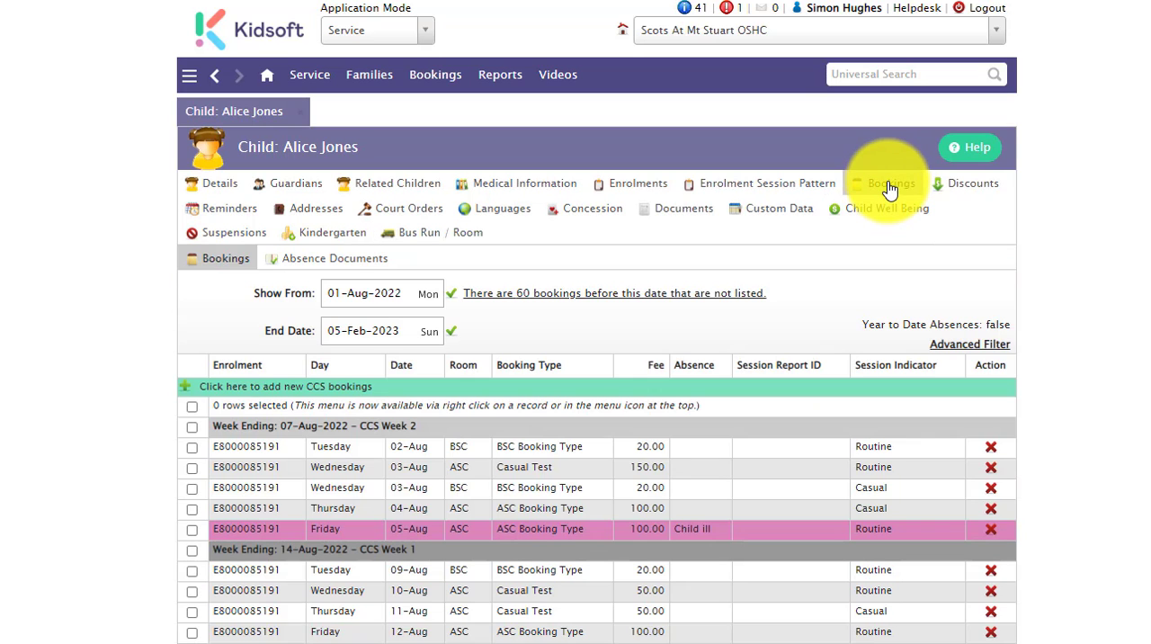
click(401, 386)
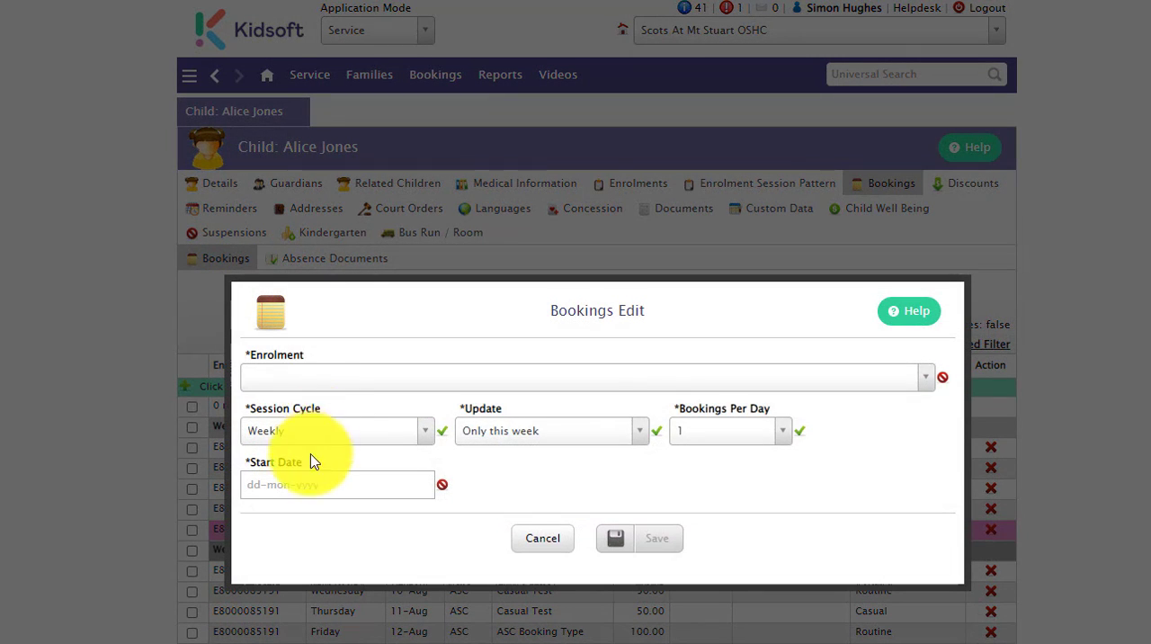
click(329, 381)
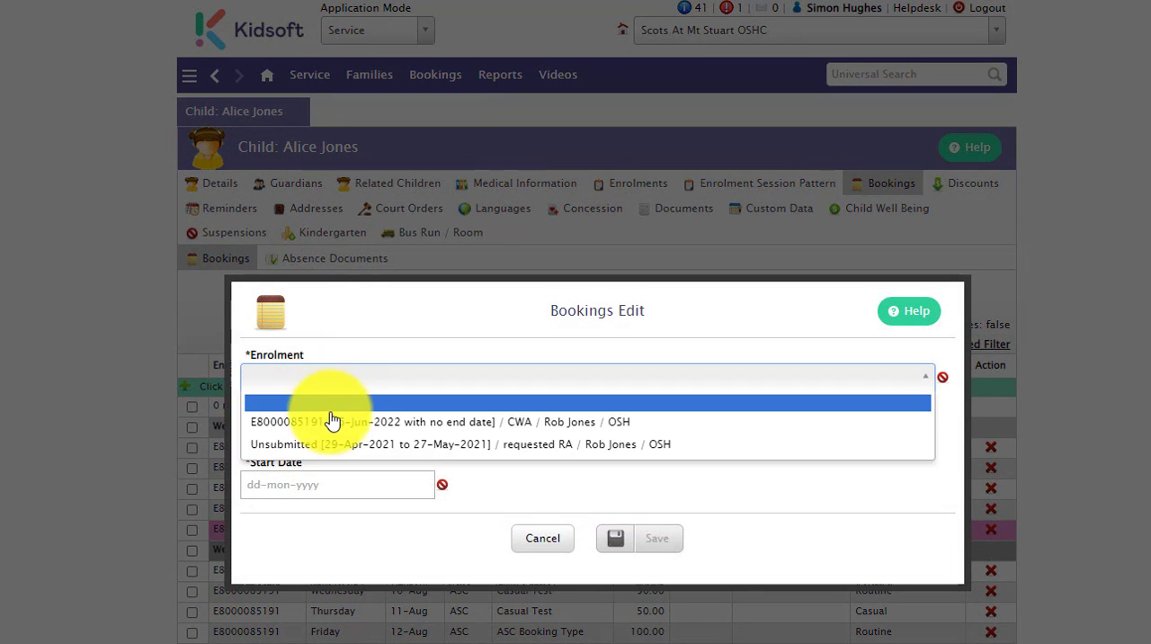
click(330, 421)
click(304, 477)
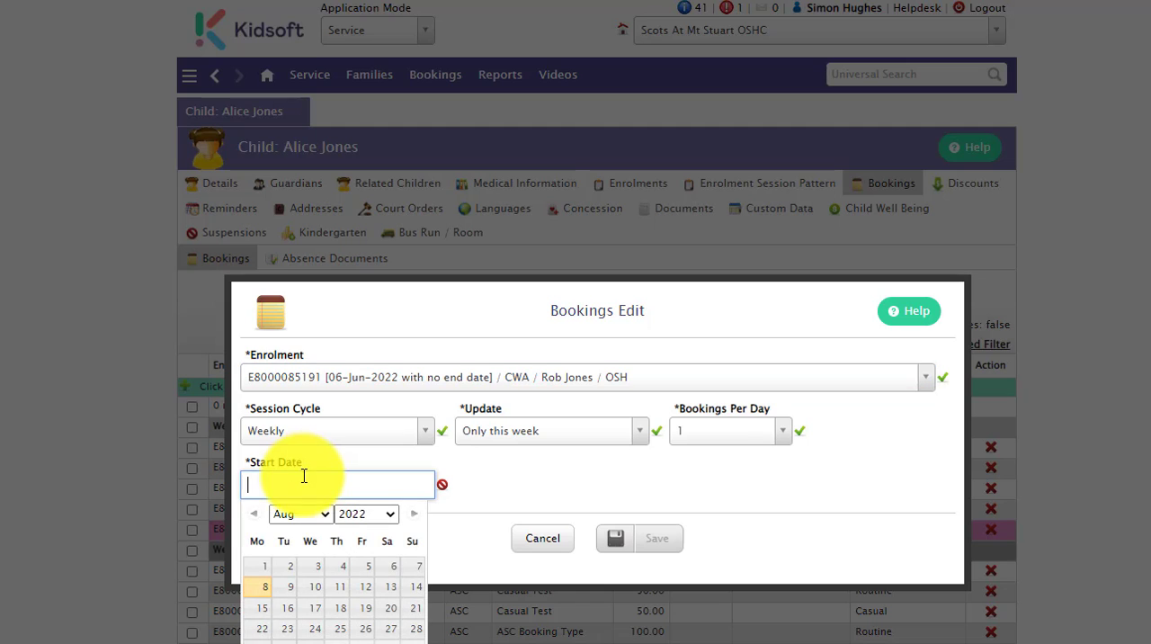
click(262, 587)
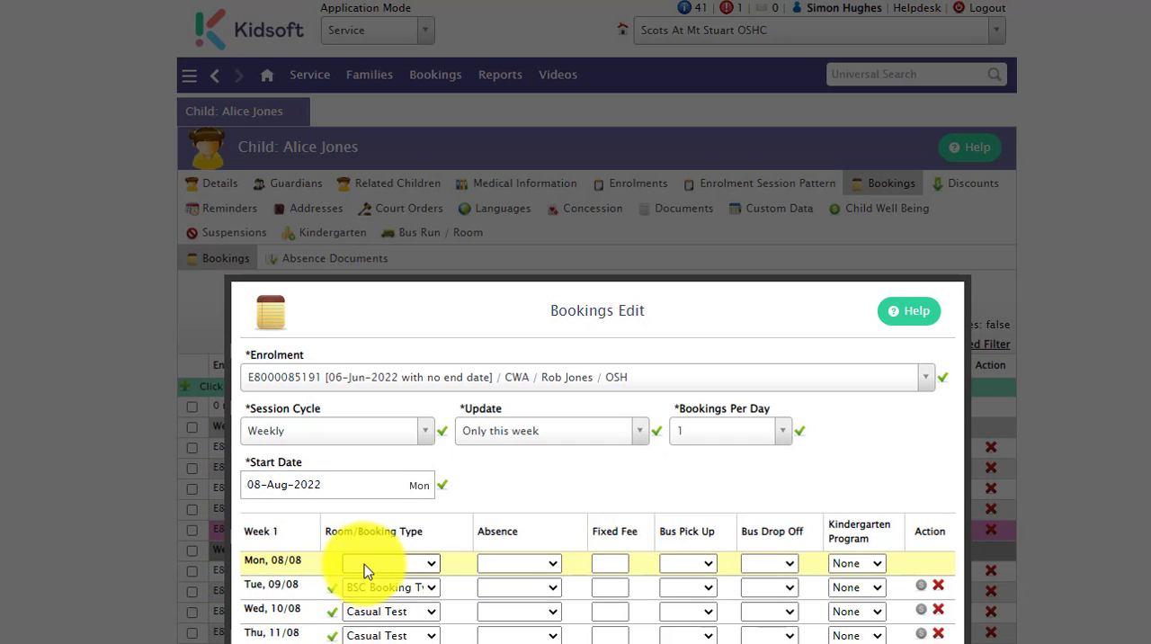
- Choose ASC Booking Type for Monday 08/08, check the available bus pick-up runs, and close the booking without saving
click(365, 563)
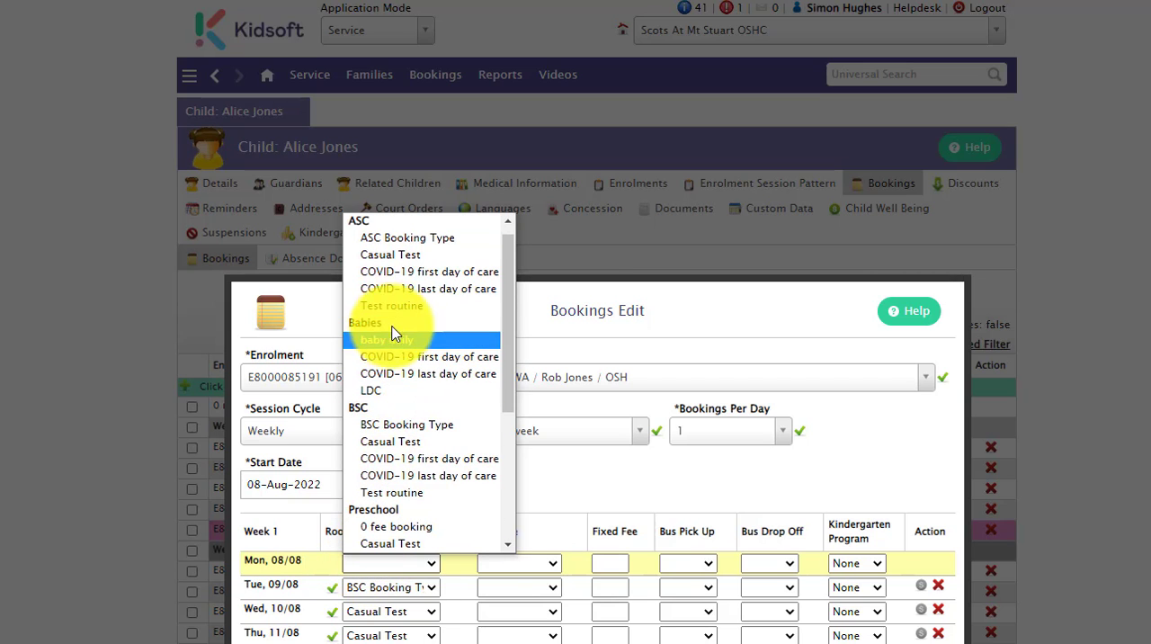
click(406, 239)
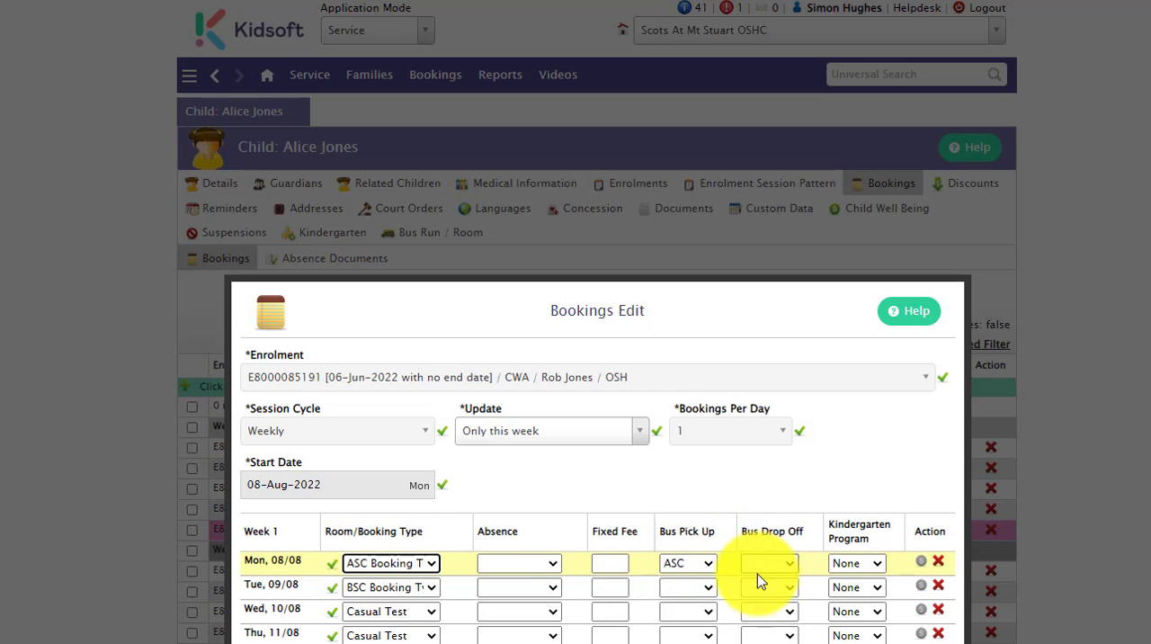
click(693, 567)
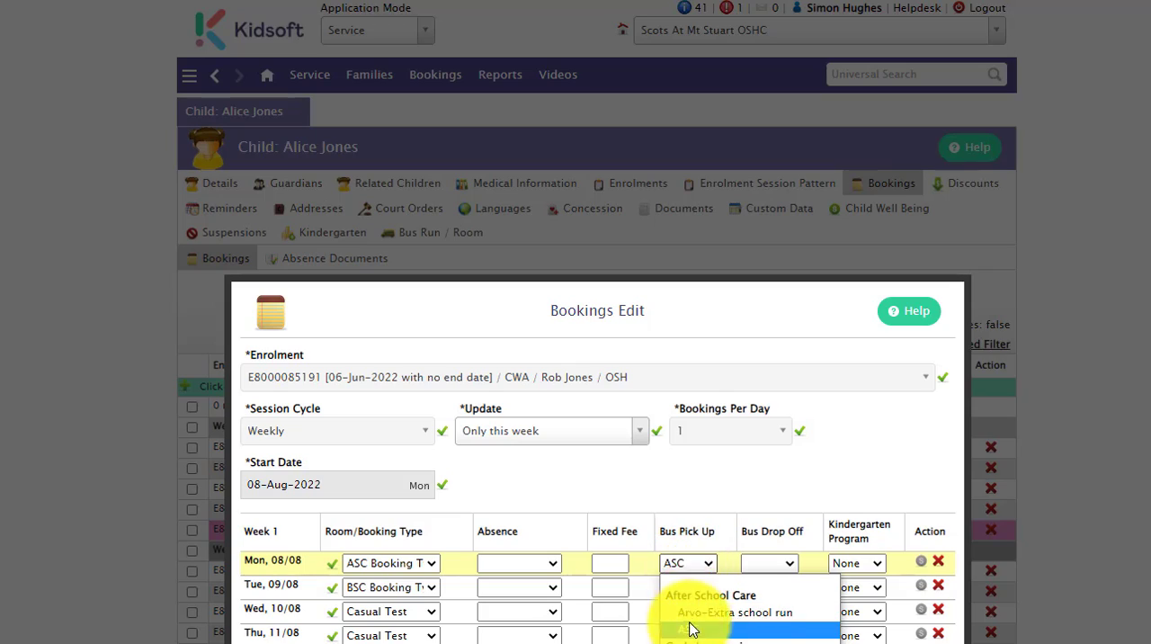
click(633, 630)
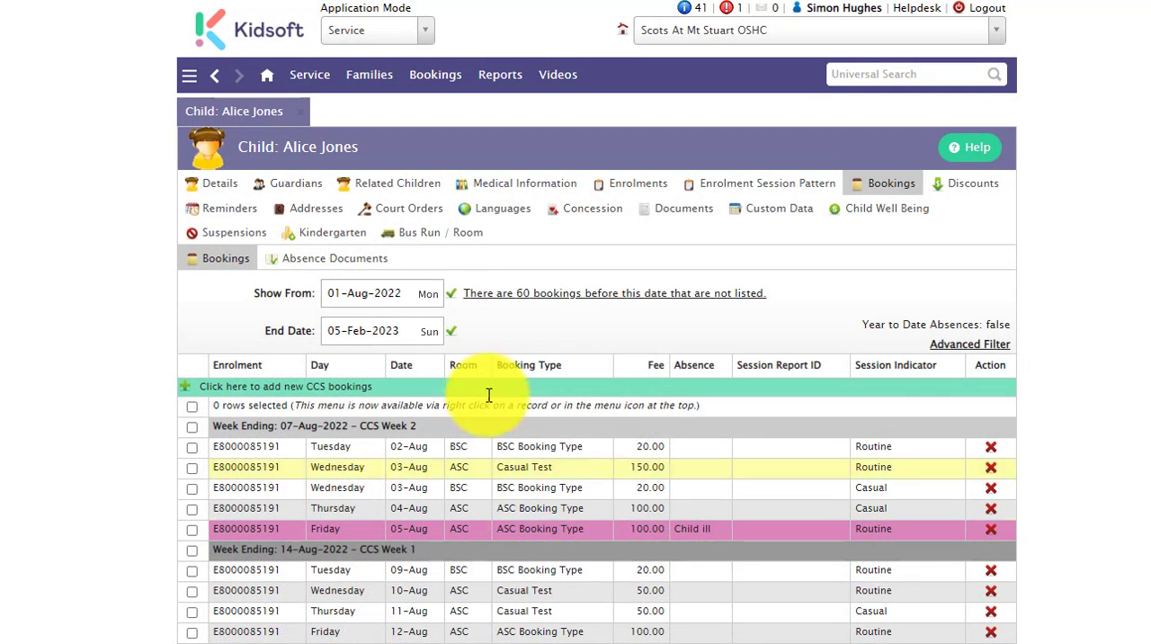
- Review the child's Bus Run / Room assignments and return to the Information Centre
click(442, 236)
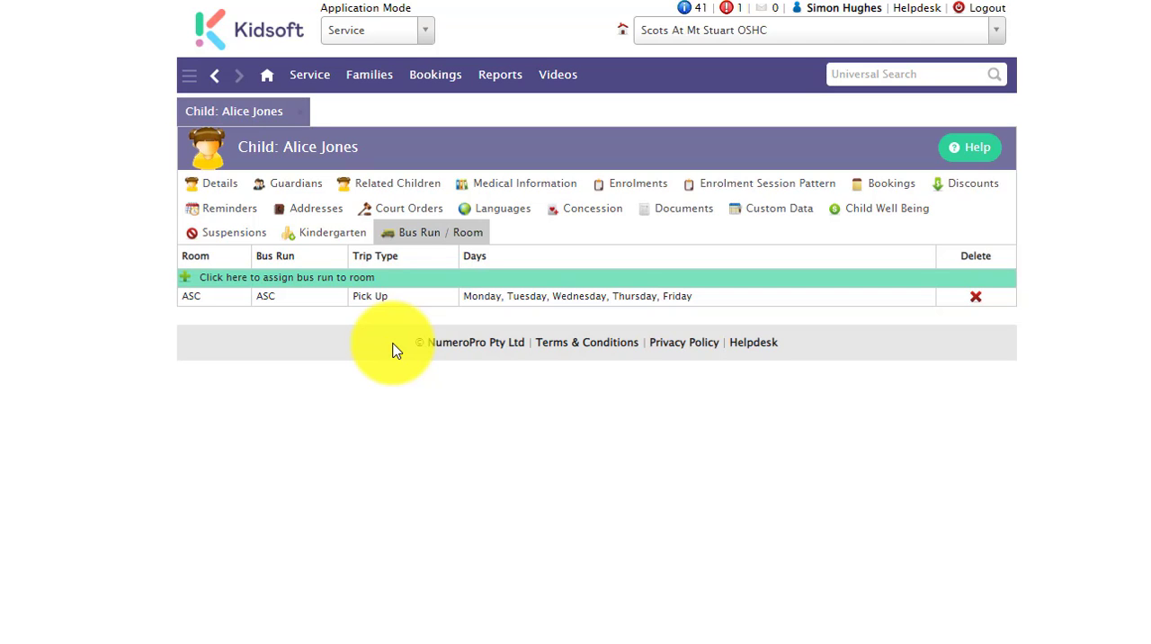
click(264, 76)
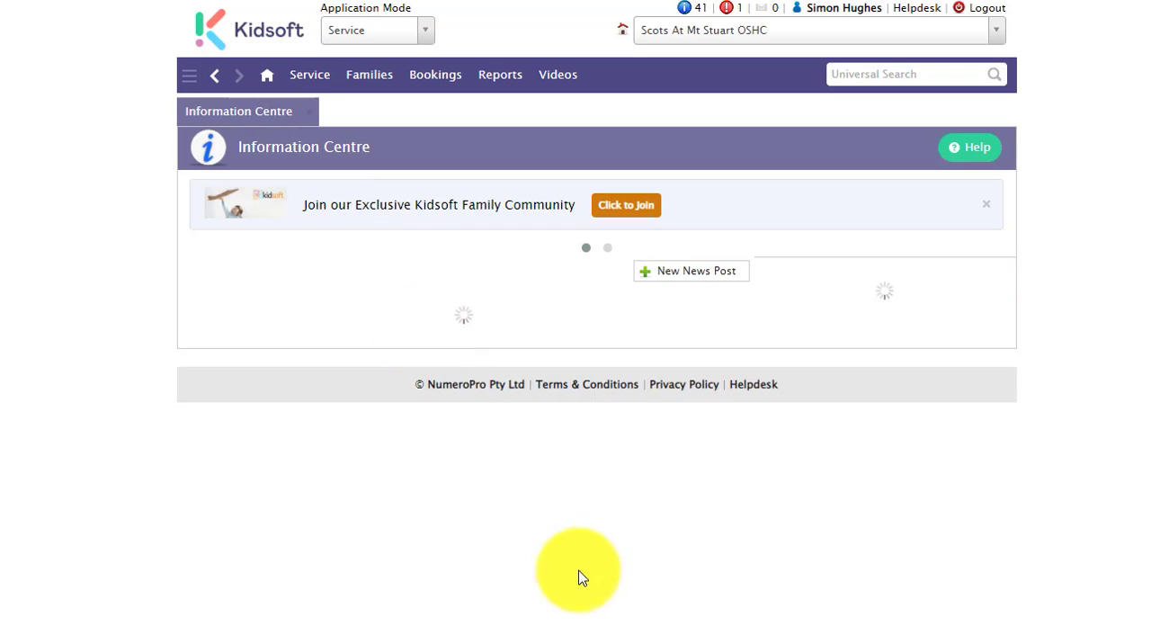